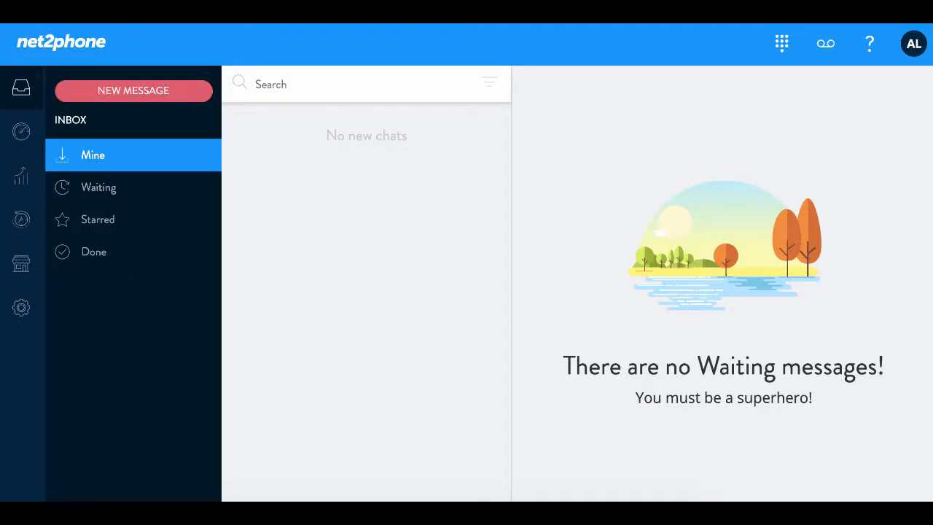
Go to the Company administration page from the left sidebar
{"action": "left_click", "coordinate": [21, 263]}
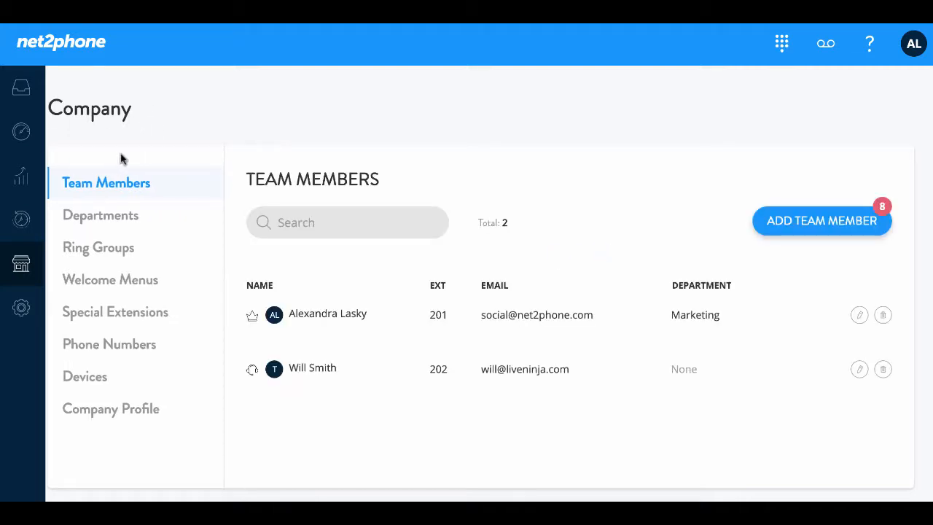
Show the company's Devices list of registered desk phones
{"action": "left_click", "coordinate": [83, 378]}
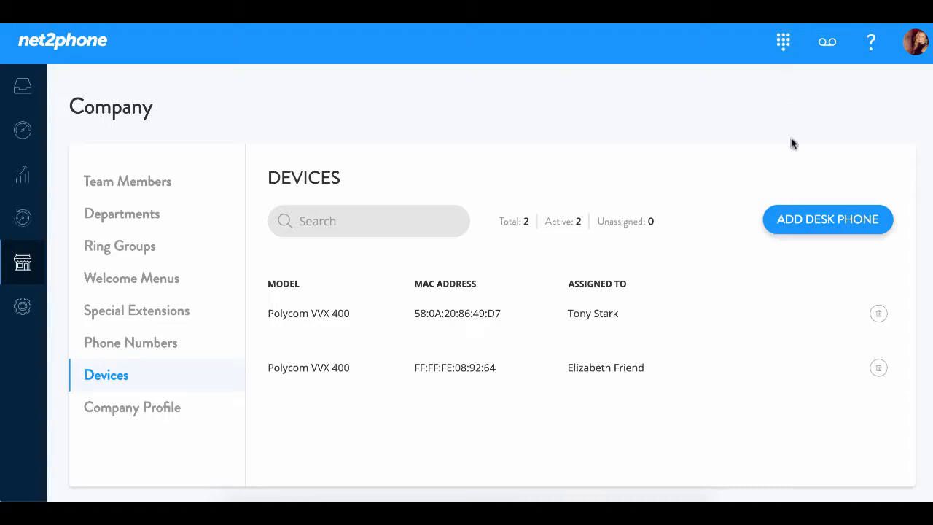
Start a new desk phone of type Polycom VVX 400 and enter MAC 64167F46ACBB
{"action": "left_click", "coordinate": [822, 218]}
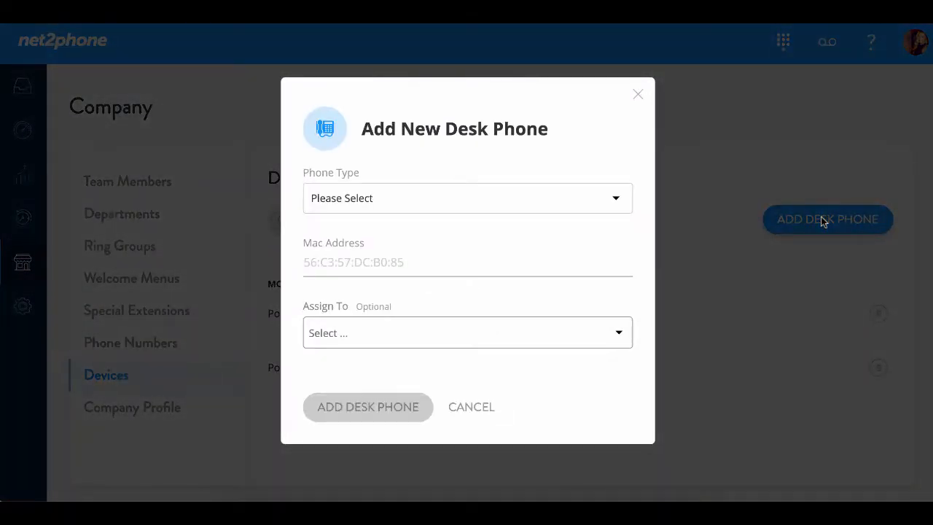
{"action": "left_click", "coordinate": [507, 198]}
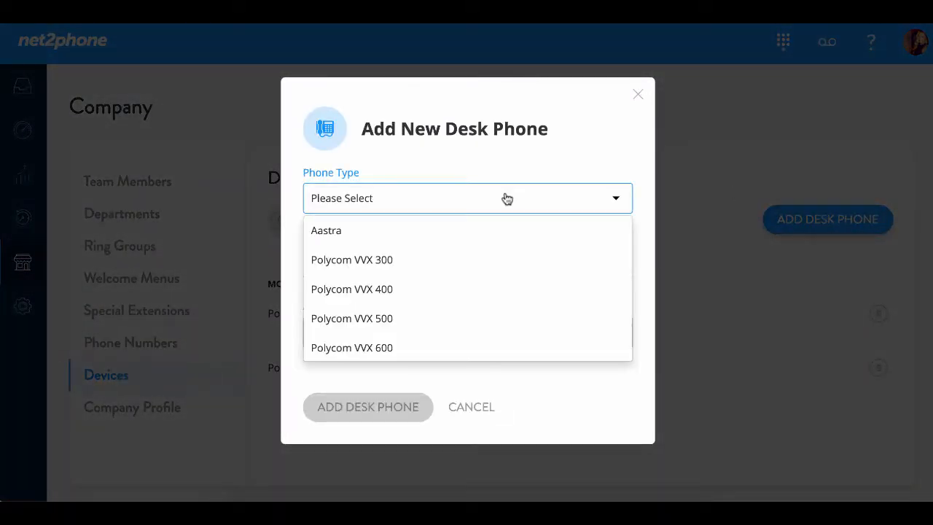
{"action": "left_click", "coordinate": [407, 294]}
{"action": "left_click", "coordinate": [359, 261]}
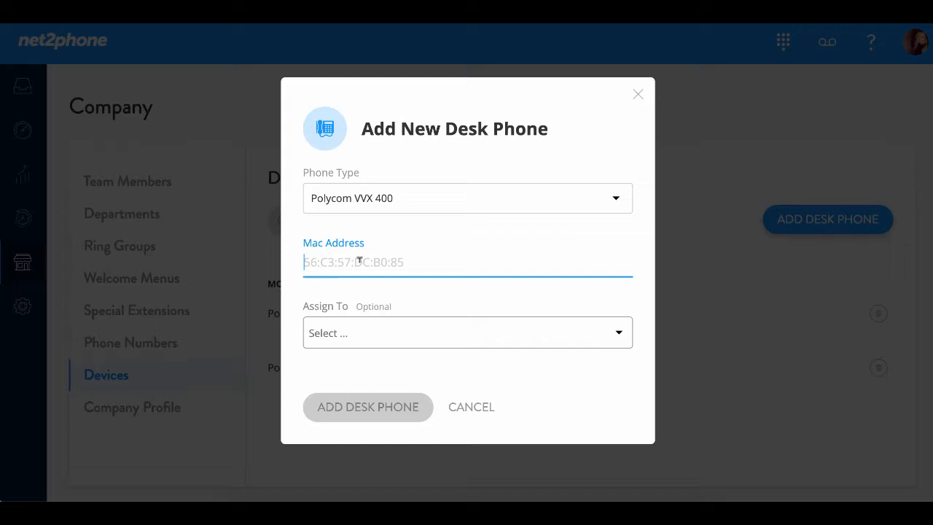
{"action": "type", "text": "64167F46ACBB"}
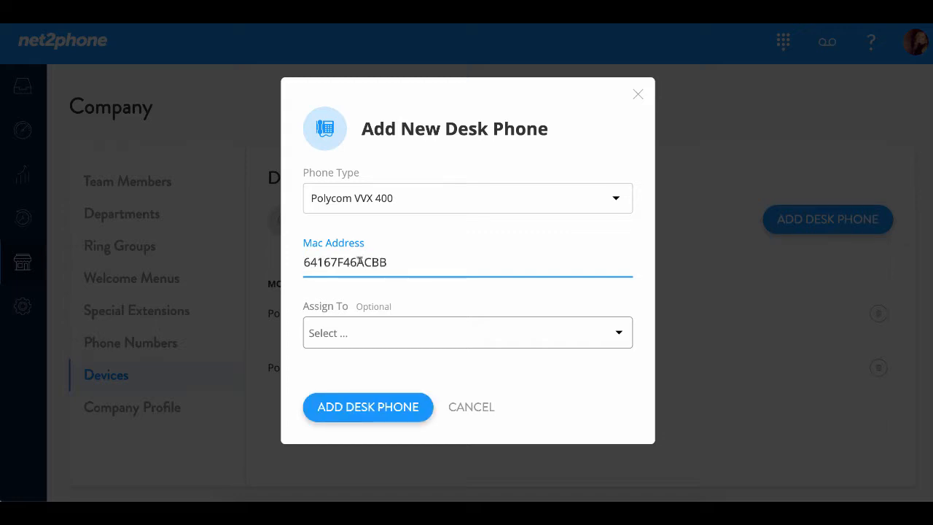
{"action": "left_click", "coordinate": [620, 334]}
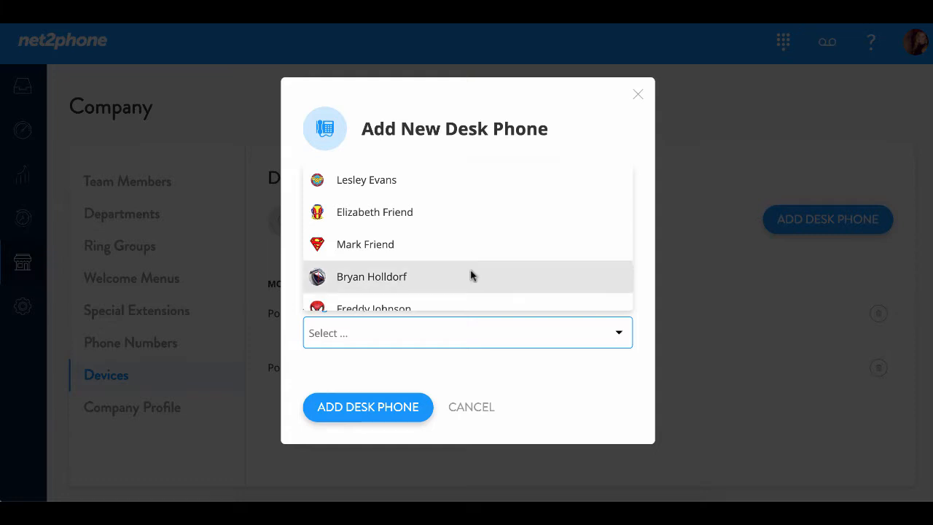
{"action": "scroll", "coordinate": [472, 275], "scroll_direction": "down", "scroll_amount": 3}
{"action": "left_click", "coordinate": [427, 242]}
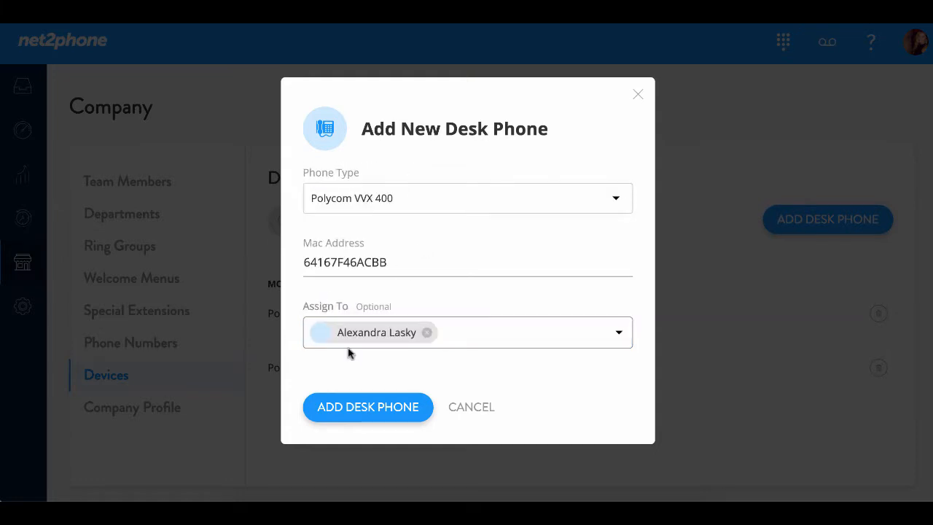
{"action": "left_click", "coordinate": [359, 408]}
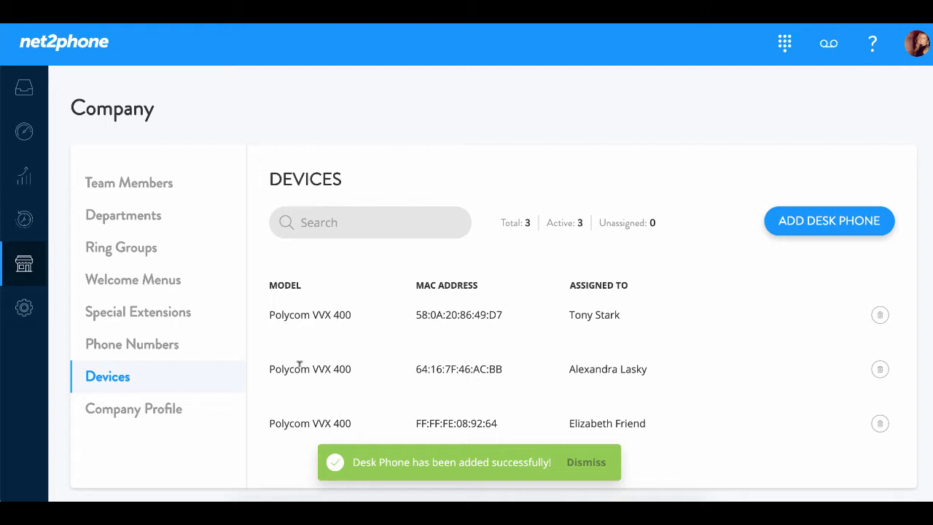
{"action": "mouse_move", "coordinate": [650, 368]}
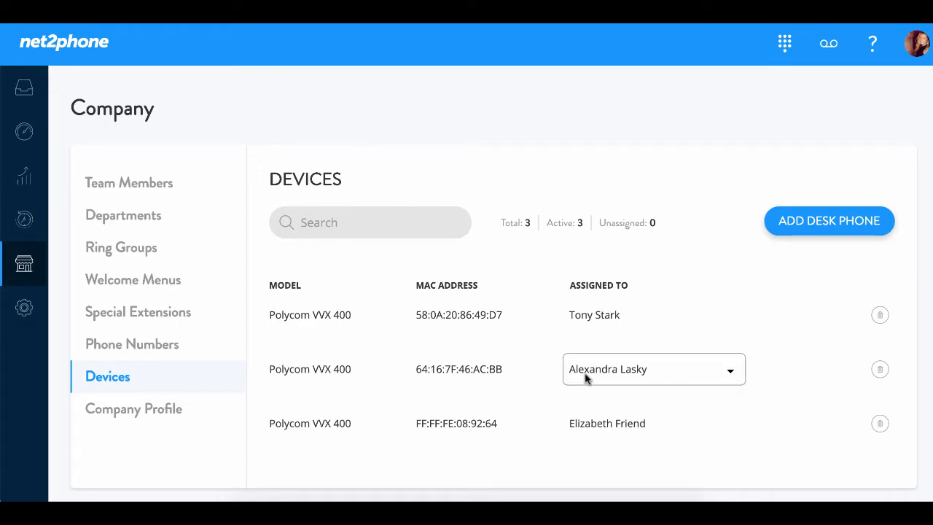
{"action": "left_click", "coordinate": [728, 371]}
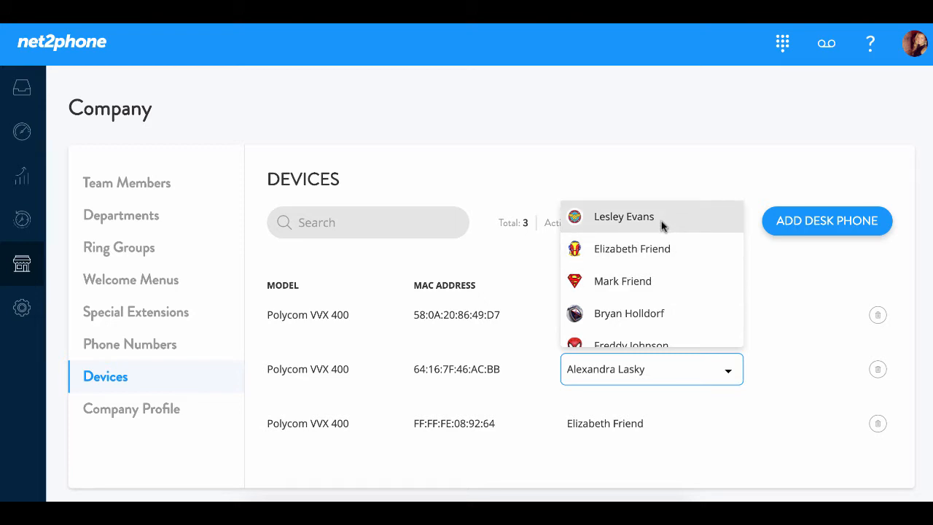
{"action": "left_click", "coordinate": [693, 369]}
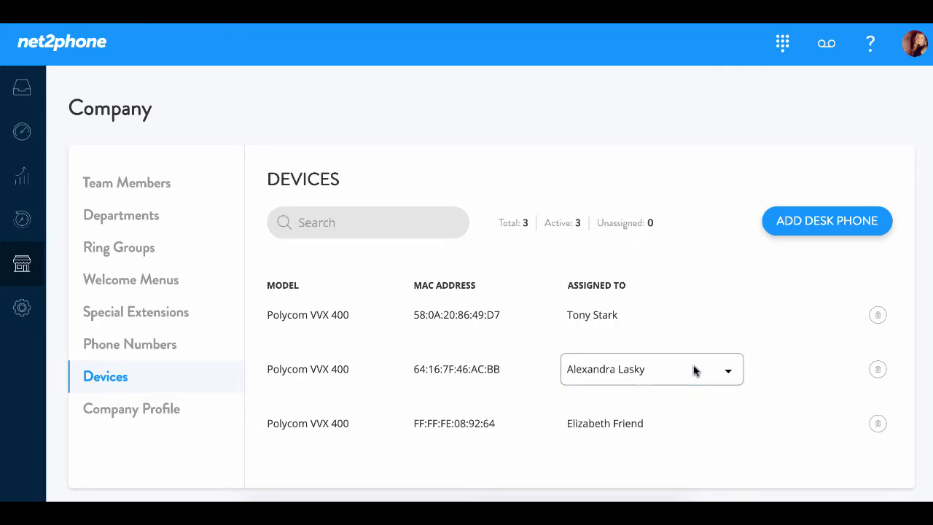